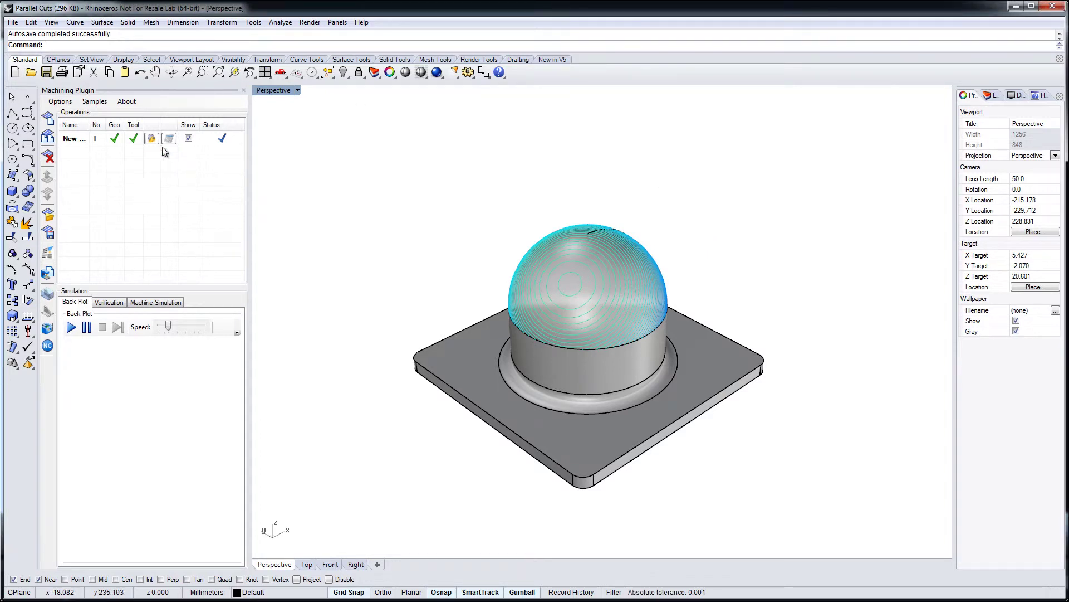
- Switch the hemisphere operation's surface paths to Constant Z, changing its Z machining angle from 45 to 0
{"action": "right_click_drag", "start_coordinate": [593, 388], "coordinate": [586, 310]}
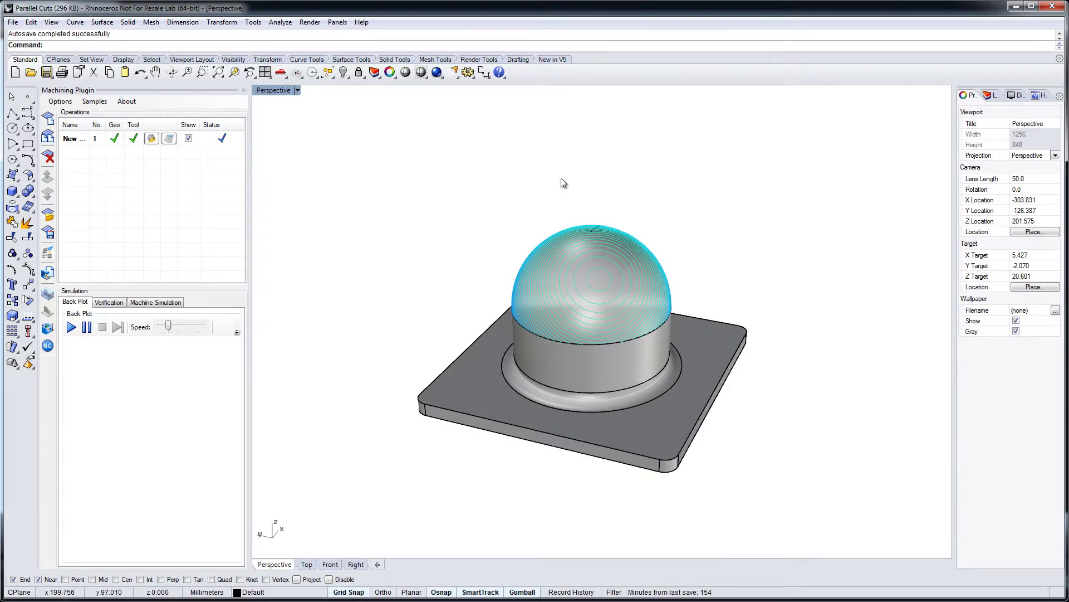
{"action": "left_click", "coordinate": [152, 139]}
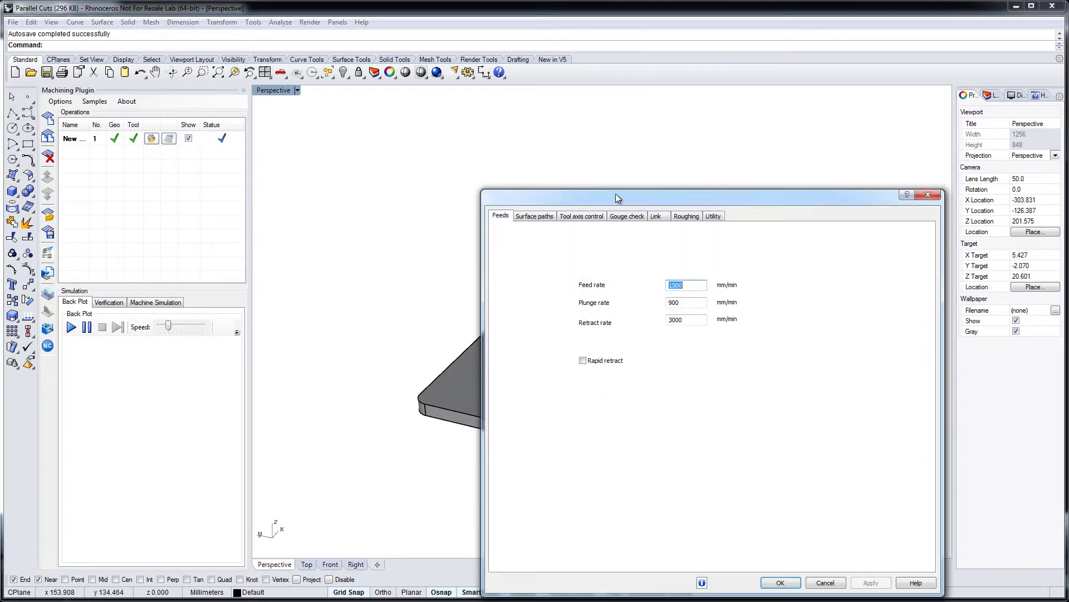
{"action": "left_click_drag", "start_coordinate": [620, 196], "coordinate": [675, 106]}
{"action": "left_click", "coordinate": [582, 128]}
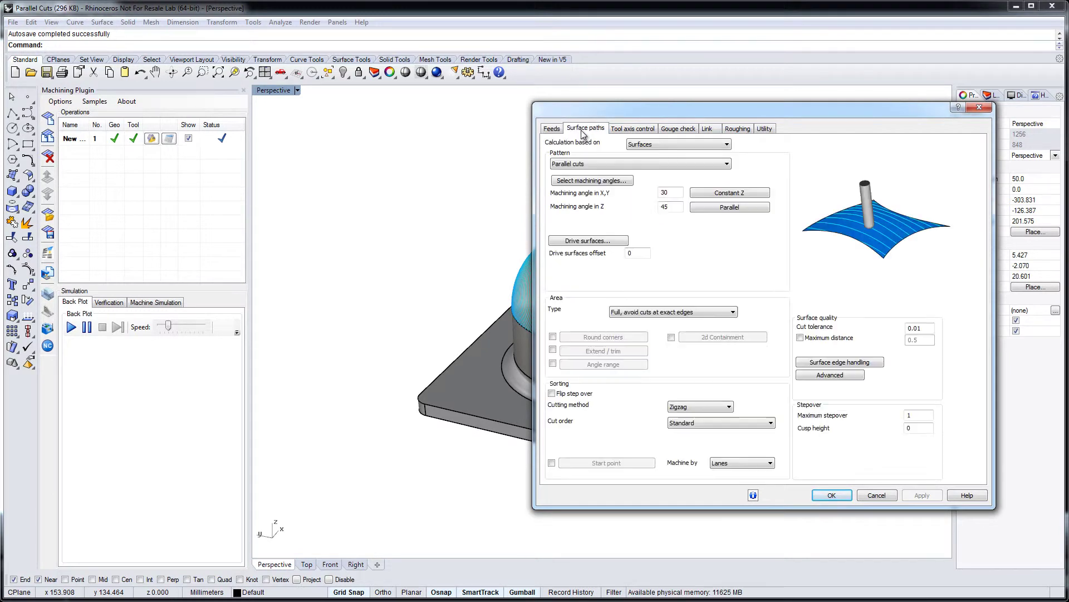
{"action": "left_click", "coordinate": [736, 195]}
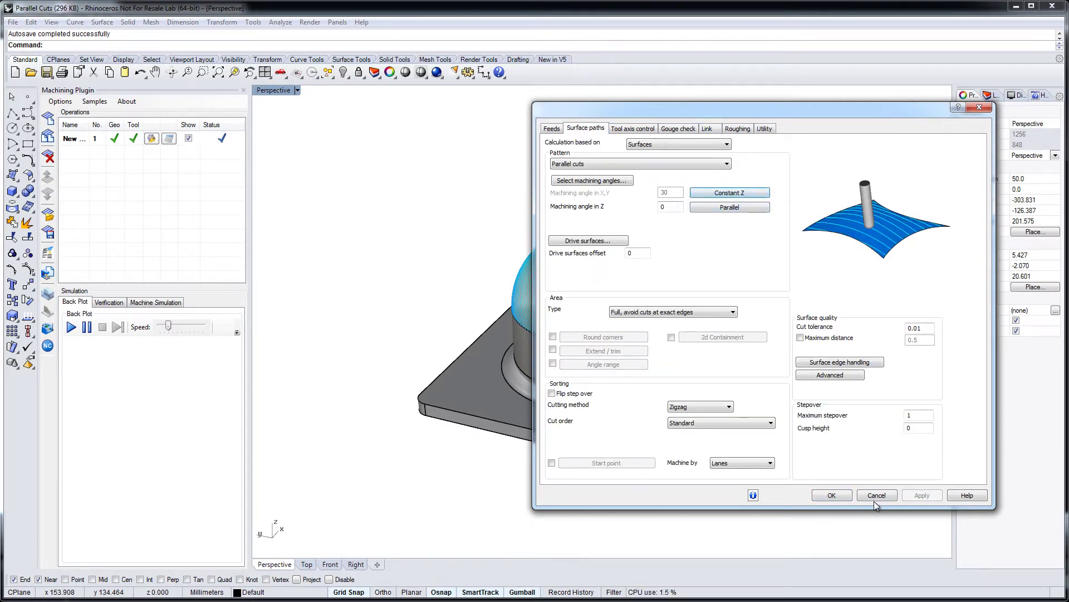
{"action": "left_click", "coordinate": [832, 495]}
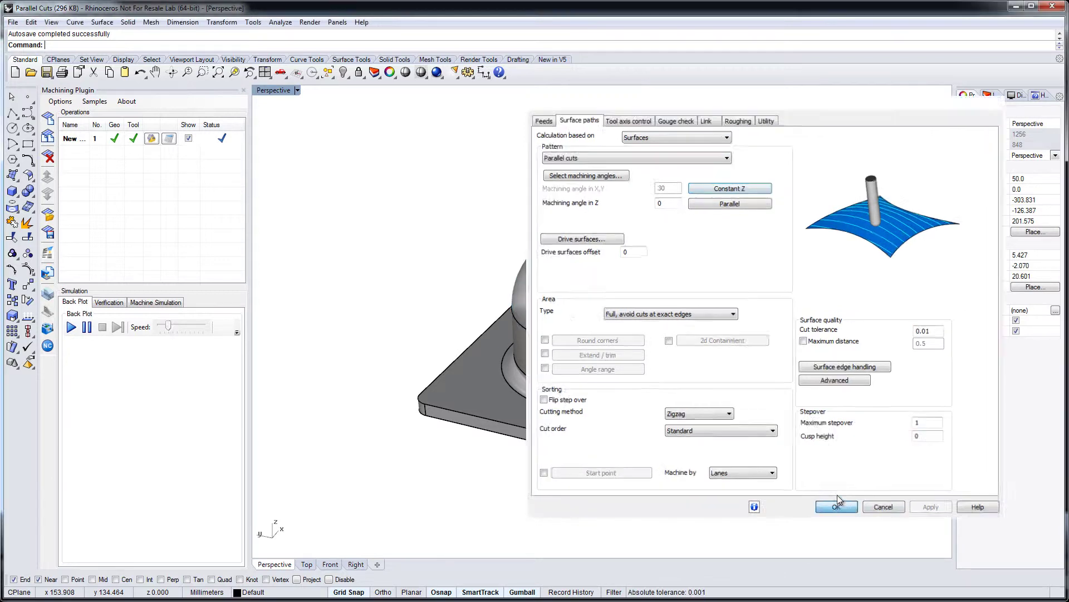
{"action": "right_click_drag", "start_coordinate": [625, 297], "coordinate": [603, 259]}
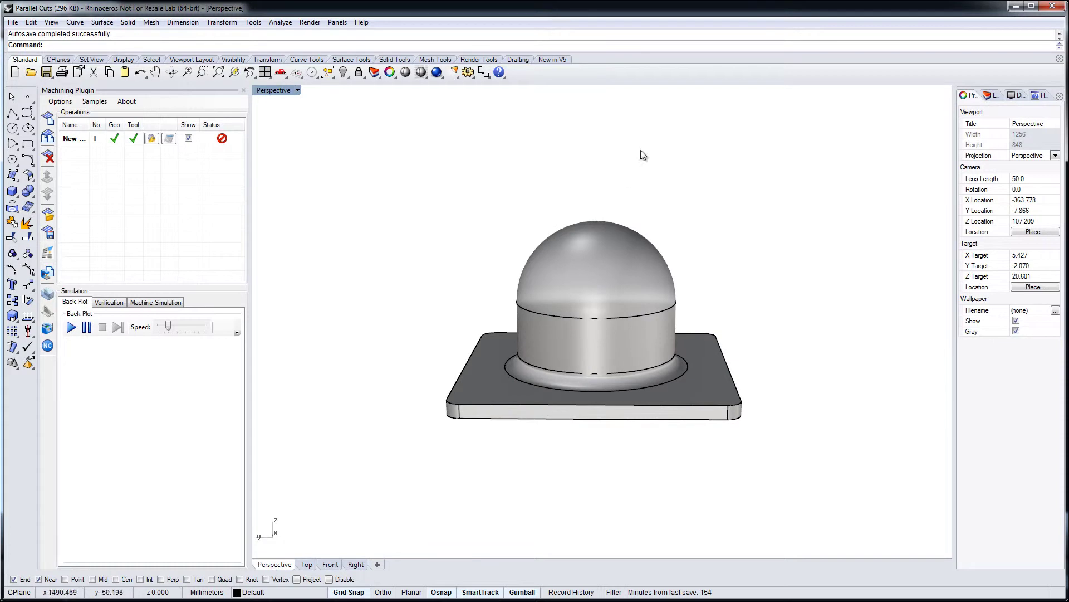
- Regenerate the toolpath as stacked constant-Z rings over the dome and play its Back Plot simulation
{"action": "left_click", "coordinate": [169, 142]}
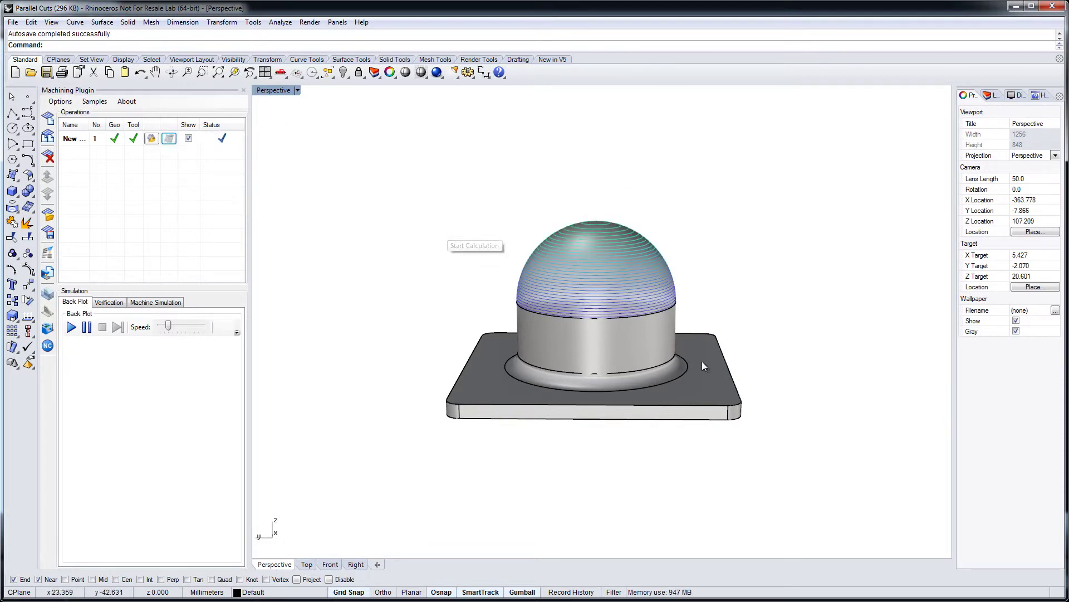
{"action": "right_click_drag", "start_coordinate": [702, 366], "coordinate": [649, 389]}
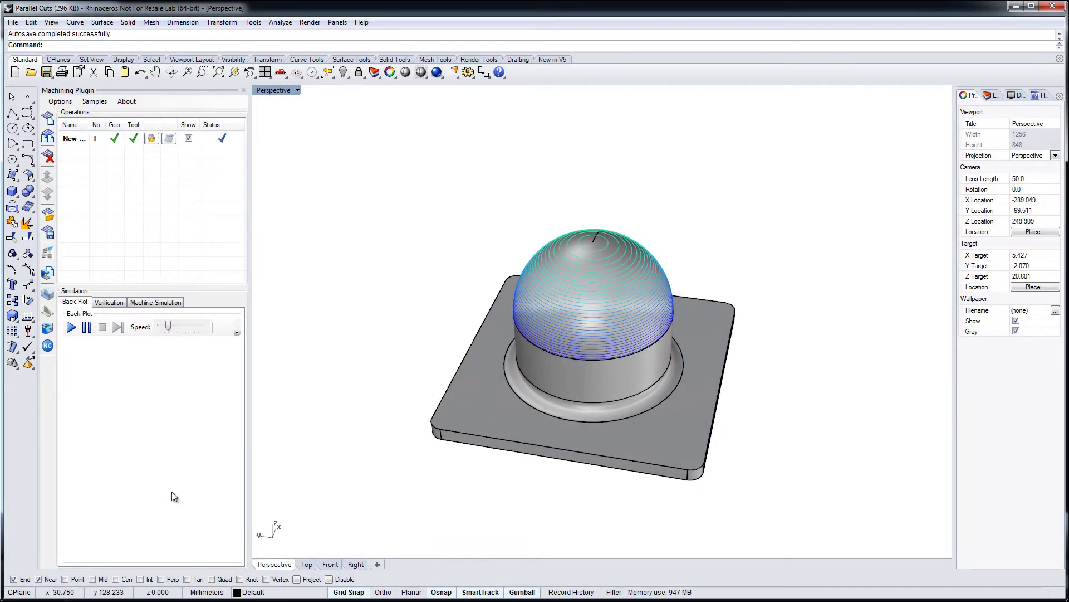
{"action": "left_click", "coordinate": [72, 328]}
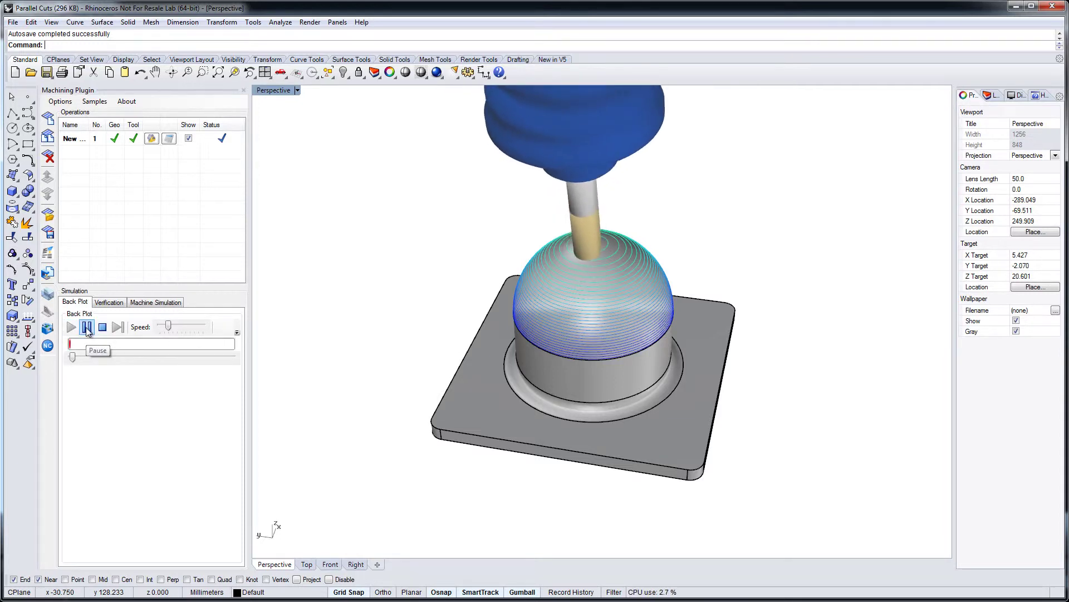
{"action": "right_click_drag", "start_coordinate": [625, 394], "coordinate": [697, 313]}
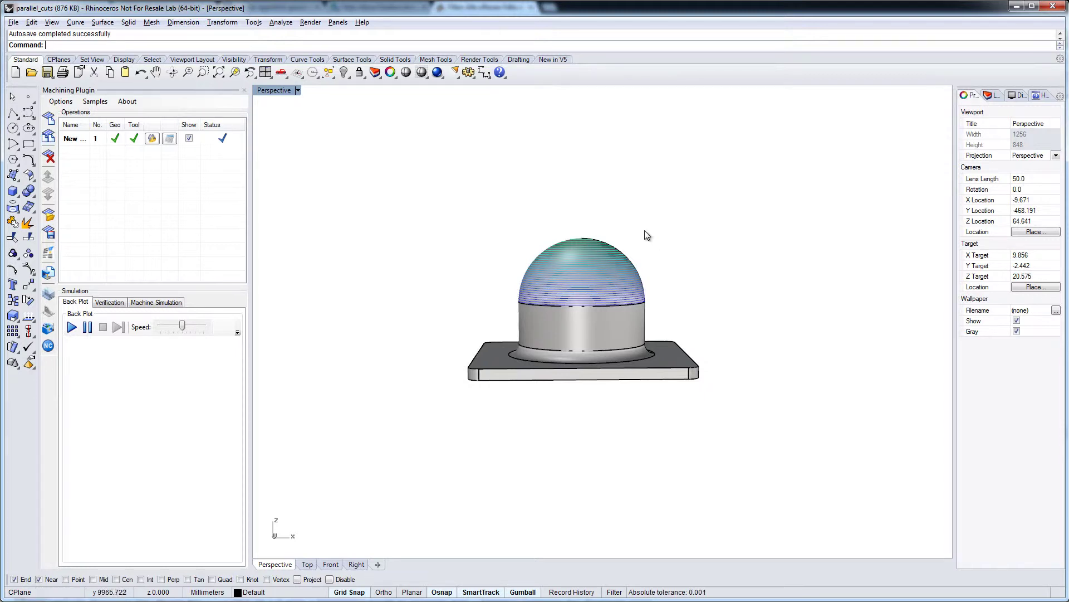
{"action": "right_click_drag", "start_coordinate": [629, 264], "coordinate": [593, 229]}
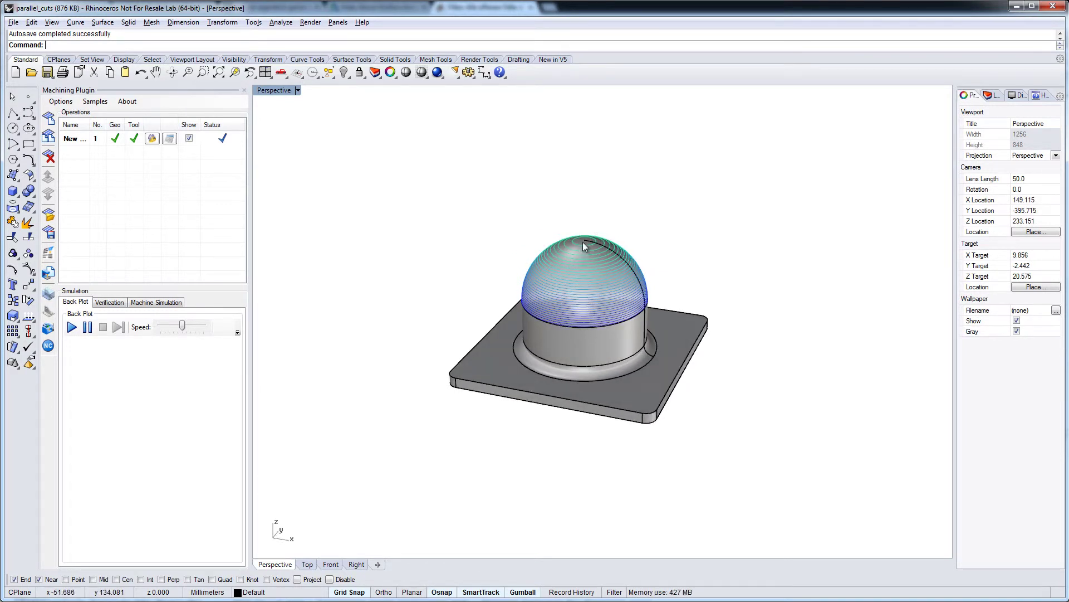
{"action": "scroll", "coordinate": [593, 250], "scroll_direction": "up", "scroll_amount": 5}
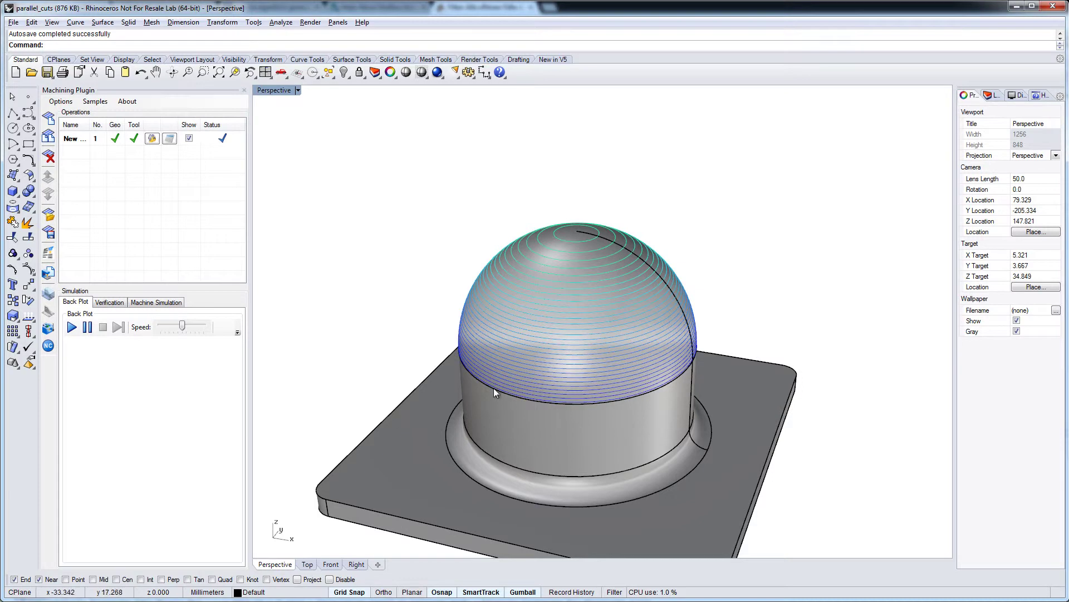
{"action": "right_click_drag", "start_coordinate": [494, 388], "coordinate": [496, 338]}
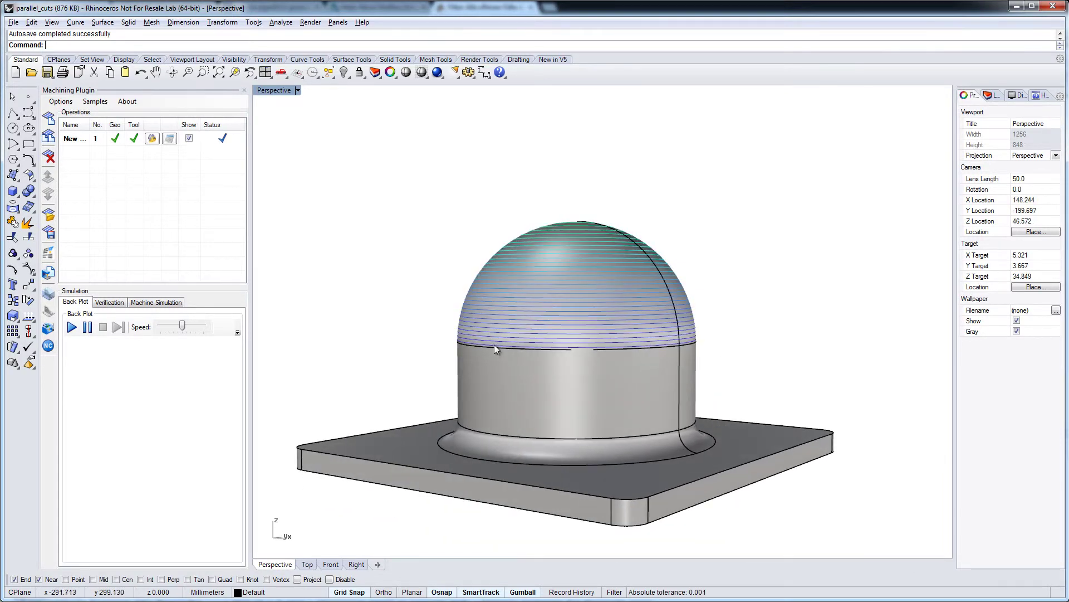
{"action": "right_click_drag", "start_coordinate": [504, 297], "coordinate": [483, 316]}
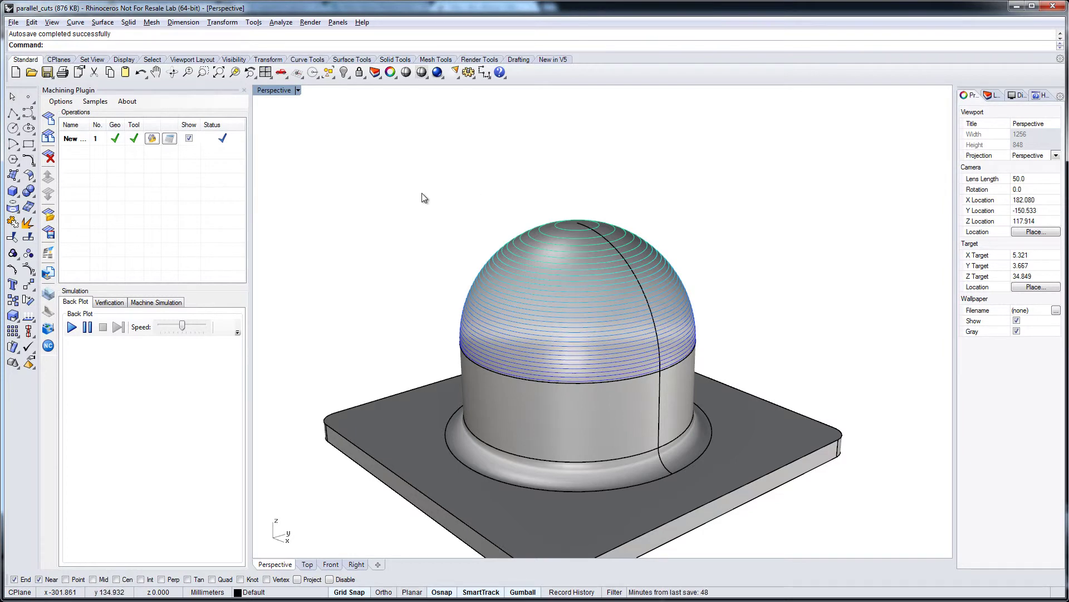
- Enable Angle range in the operation's Surface paths settings and show its 0 to 10 slope range
{"action": "left_click", "coordinate": [152, 139]}
{"action": "left_click_drag", "start_coordinate": [636, 188], "coordinate": [617, 101]}
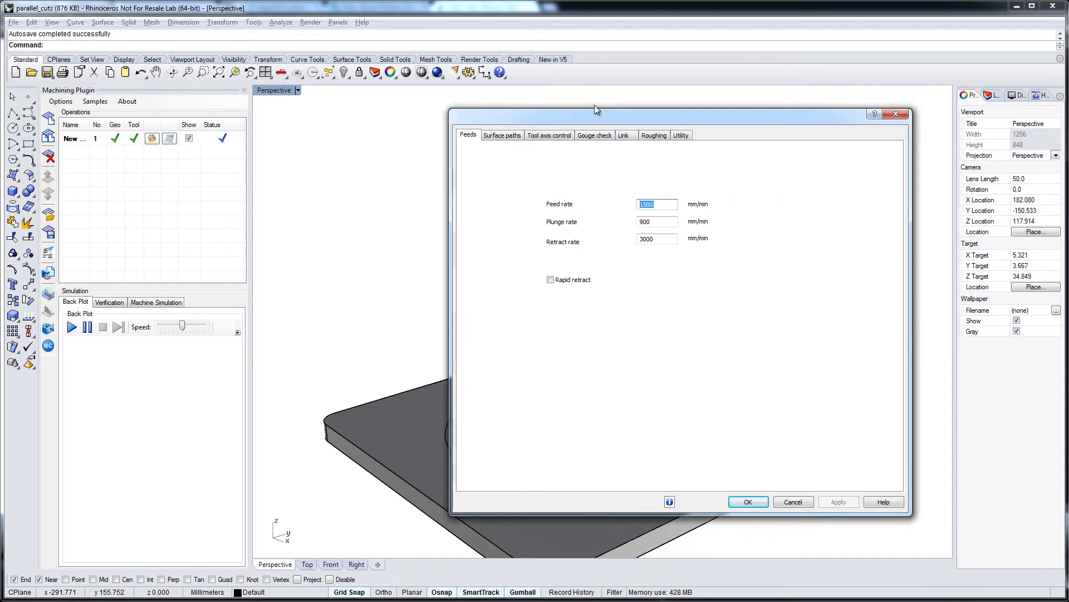
{"action": "left_click", "coordinate": [537, 116]}
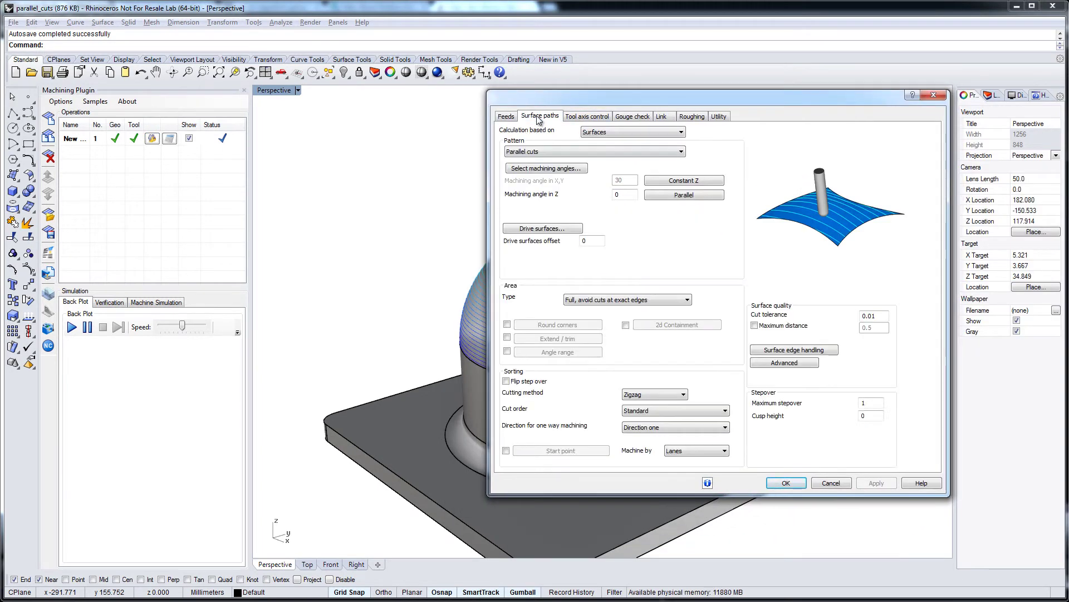
{"action": "left_click", "coordinate": [507, 351]}
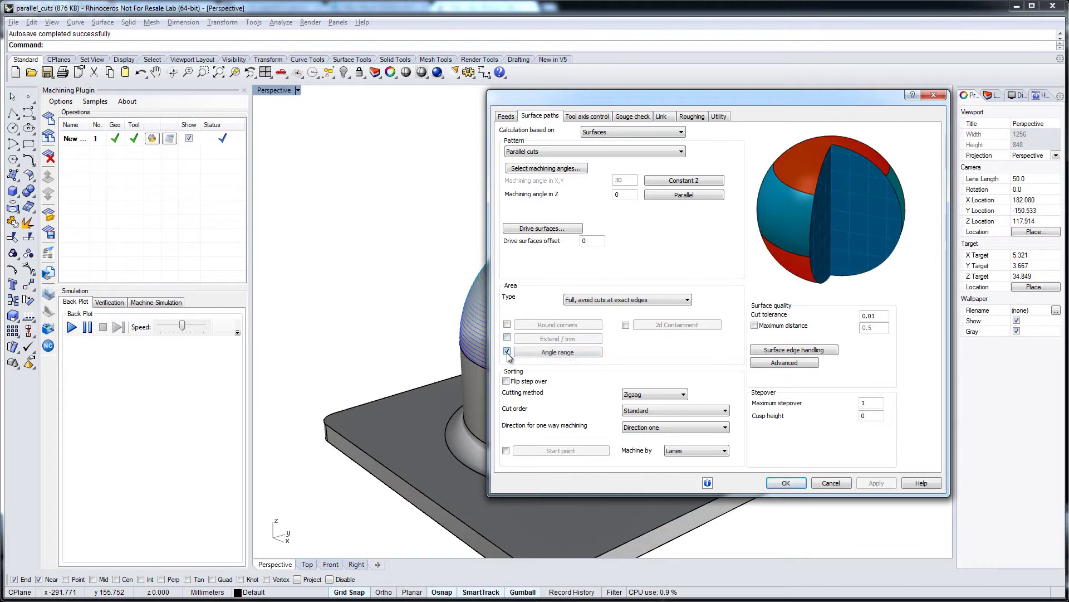
{"action": "left_click", "coordinate": [564, 354]}
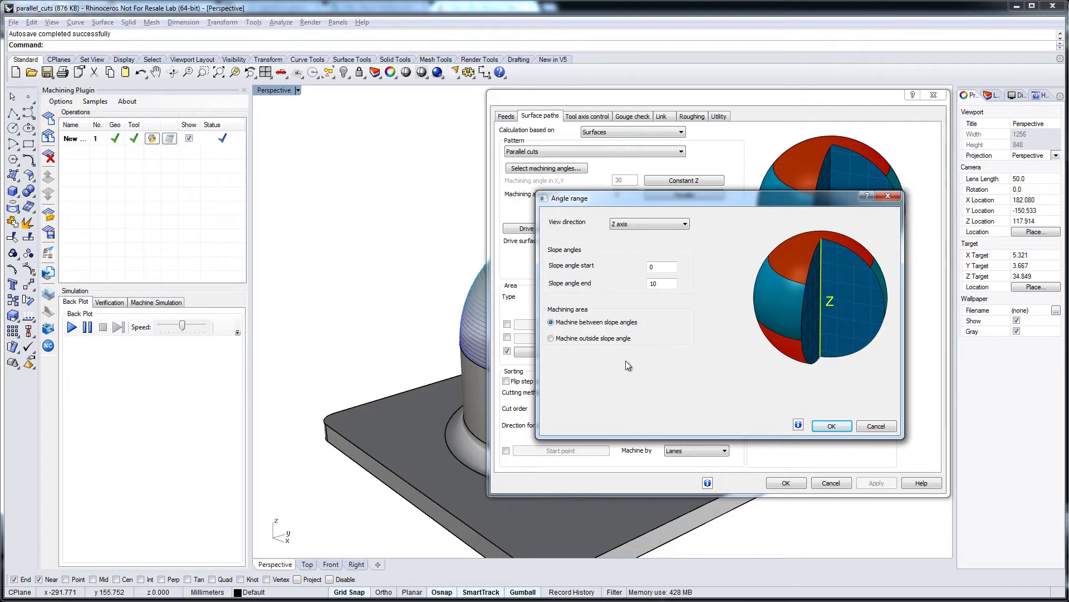
- Machine outside slope angles 0 to 30, then accept the angle range and operation settings
{"action": "left_click", "coordinate": [573, 340]}
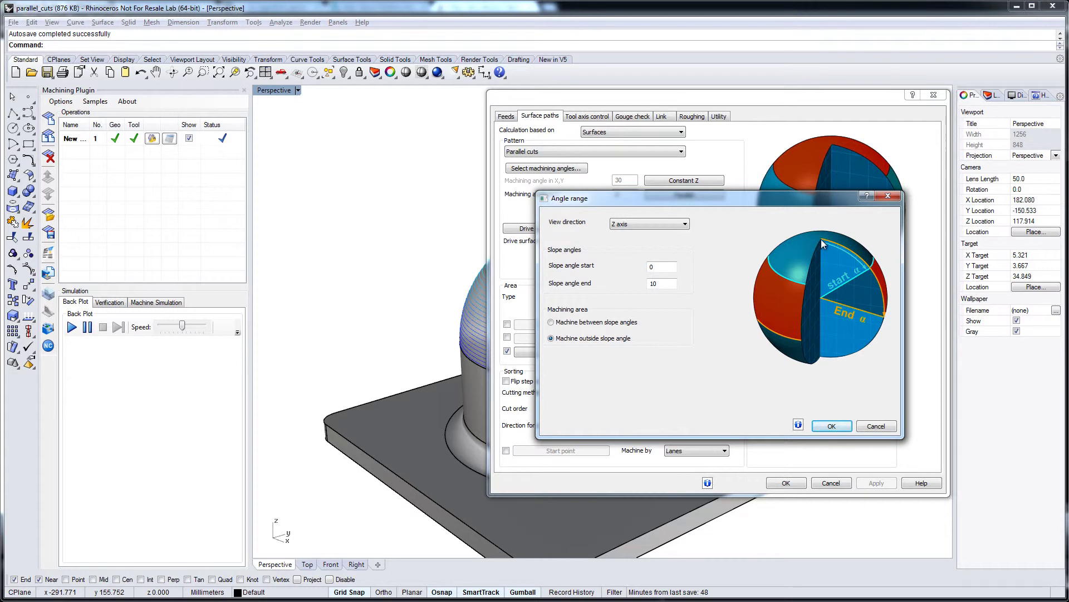
{"action": "left_click", "coordinate": [670, 266]}
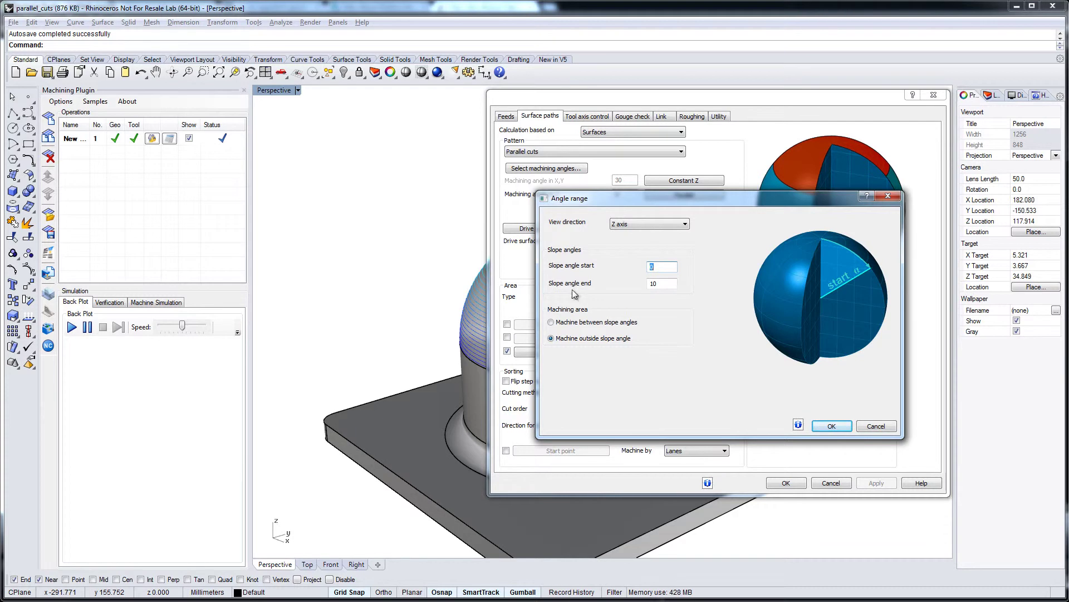
{"action": "left_click", "coordinate": [665, 285]}
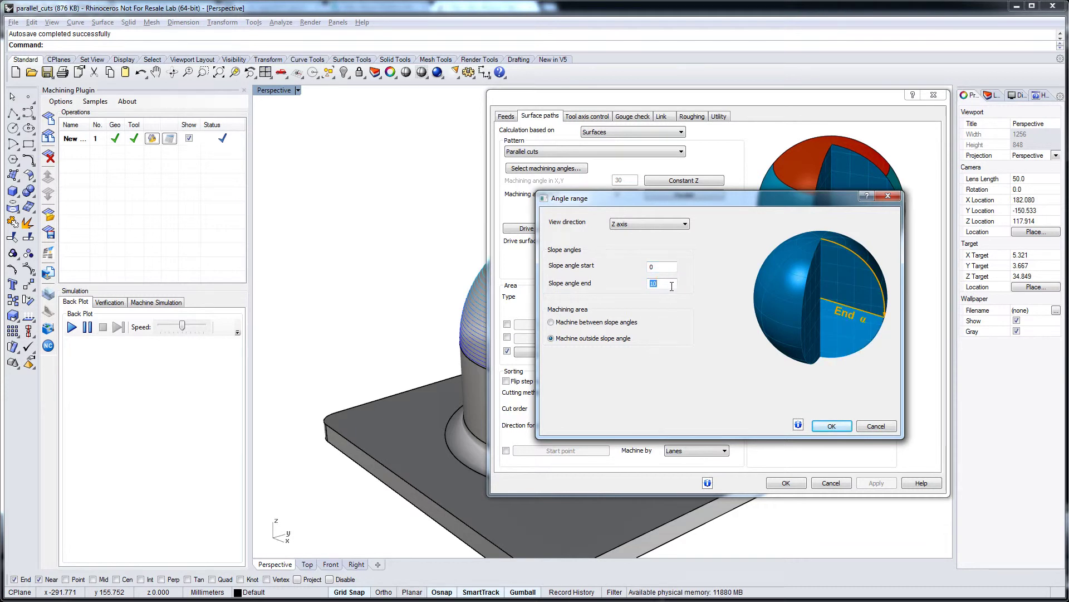
{"action": "type", "text": "30"}
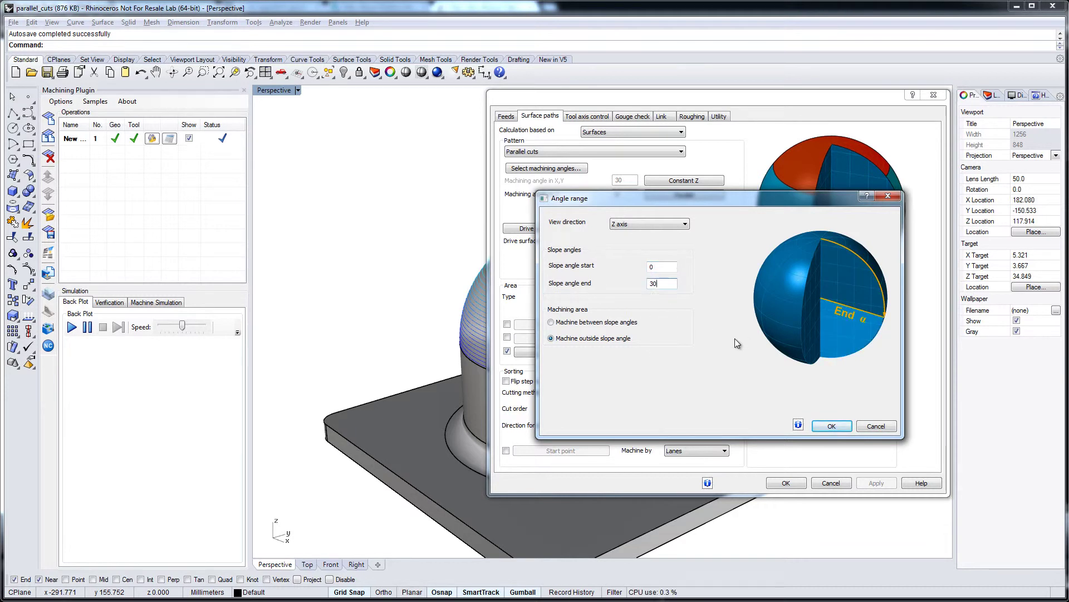
{"action": "left_click", "coordinate": [831, 427]}
{"action": "left_click", "coordinate": [785, 482]}
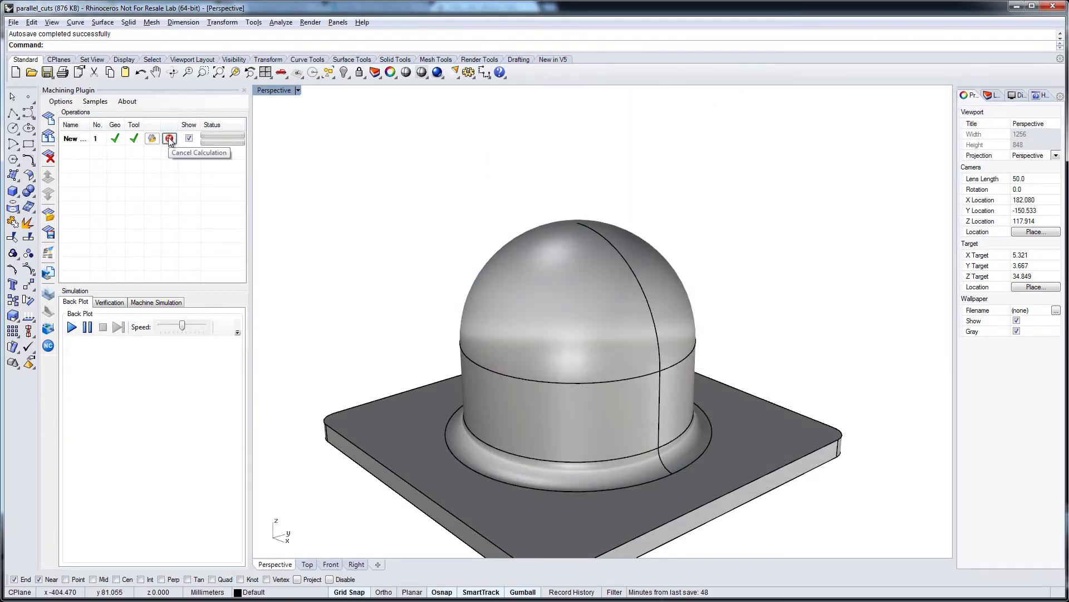
- Calculate the first operation, producing rings on the dome's steep sides and leaving its shallow top bare
{"action": "left_click", "coordinate": [168, 138]}
{"action": "right_click_drag", "start_coordinate": [573, 328], "coordinate": [568, 346]}
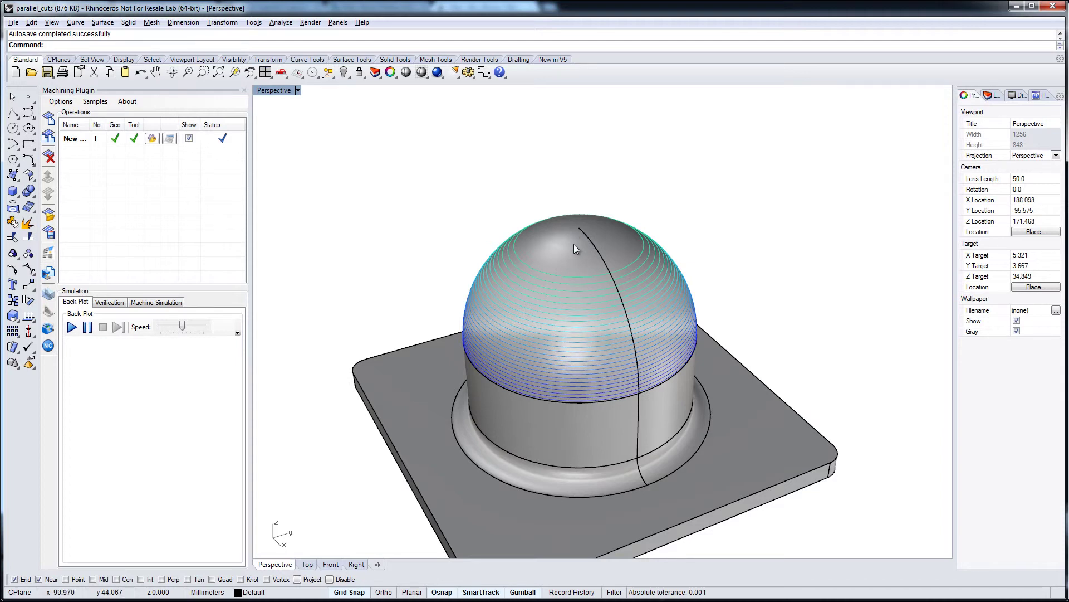
{"action": "right_click_drag", "start_coordinate": [332, 184], "coordinate": [748, 300]}
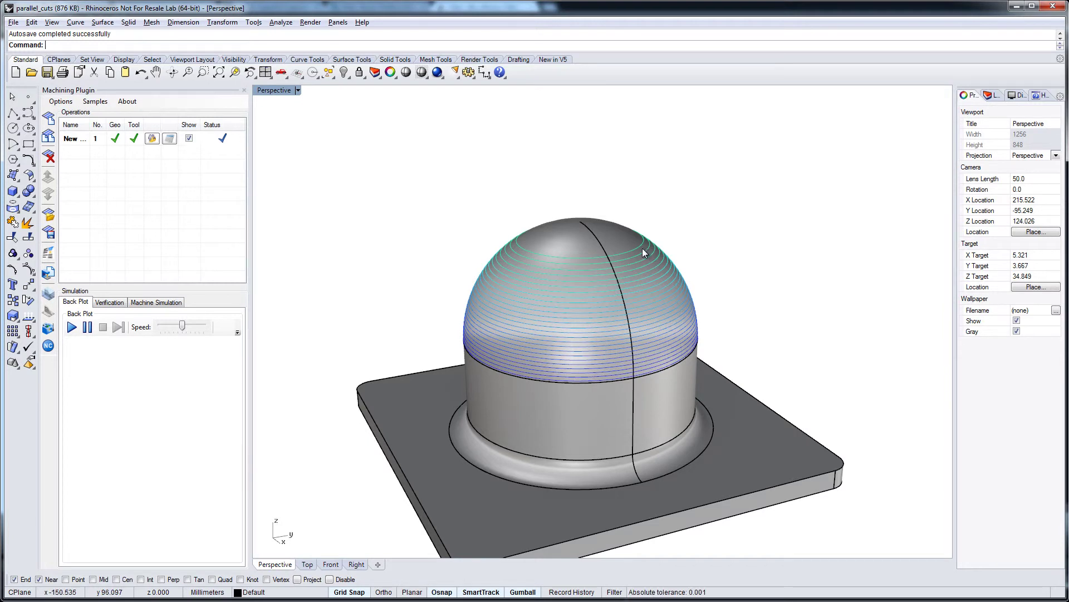
{"action": "right_click_drag", "start_coordinate": [706, 263], "coordinate": [704, 272]}
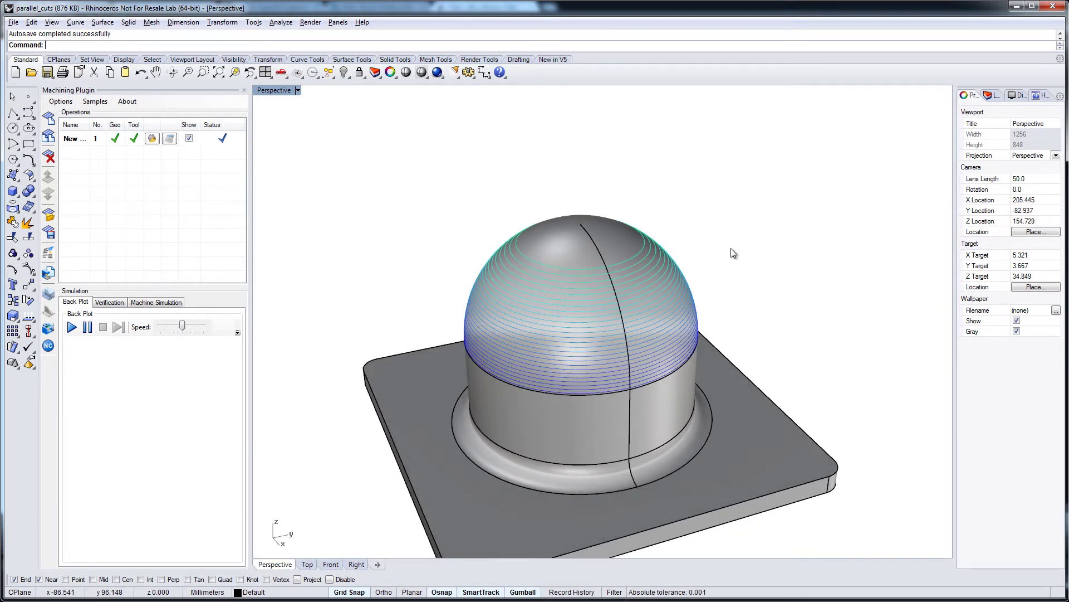
{"action": "right_click_drag", "start_coordinate": [518, 160], "coordinate": [425, 232]}
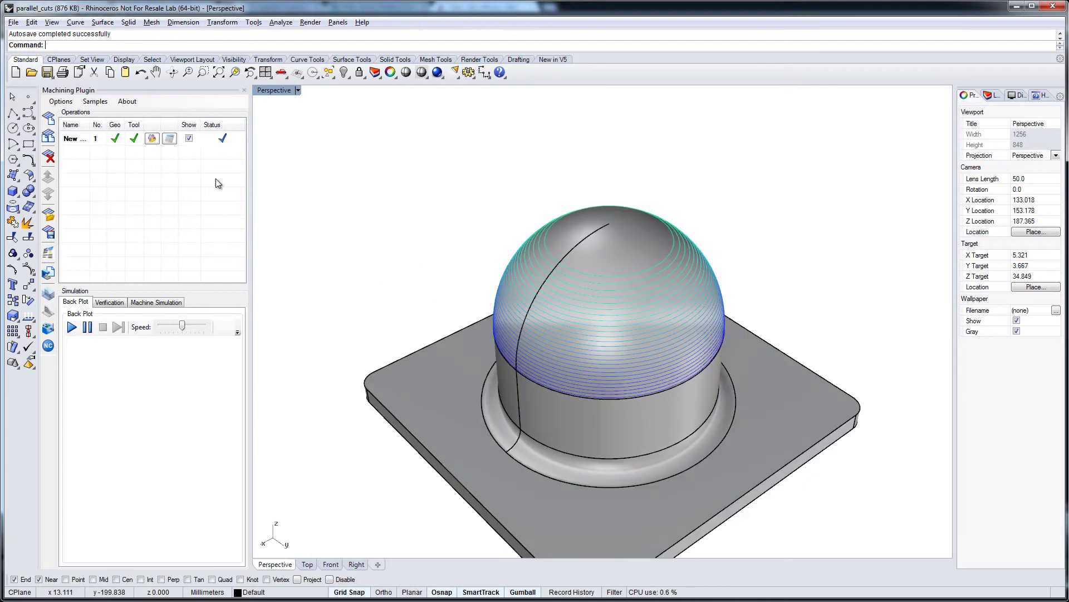
- Copy the parallel-cut operation as operation 2 and hide the original's toolpath
{"action": "left_click", "coordinate": [71, 140]}
{"action": "left_click", "coordinate": [72, 139]}
{"action": "left_click", "coordinate": [48, 137]}
{"action": "left_click", "coordinate": [190, 138]}
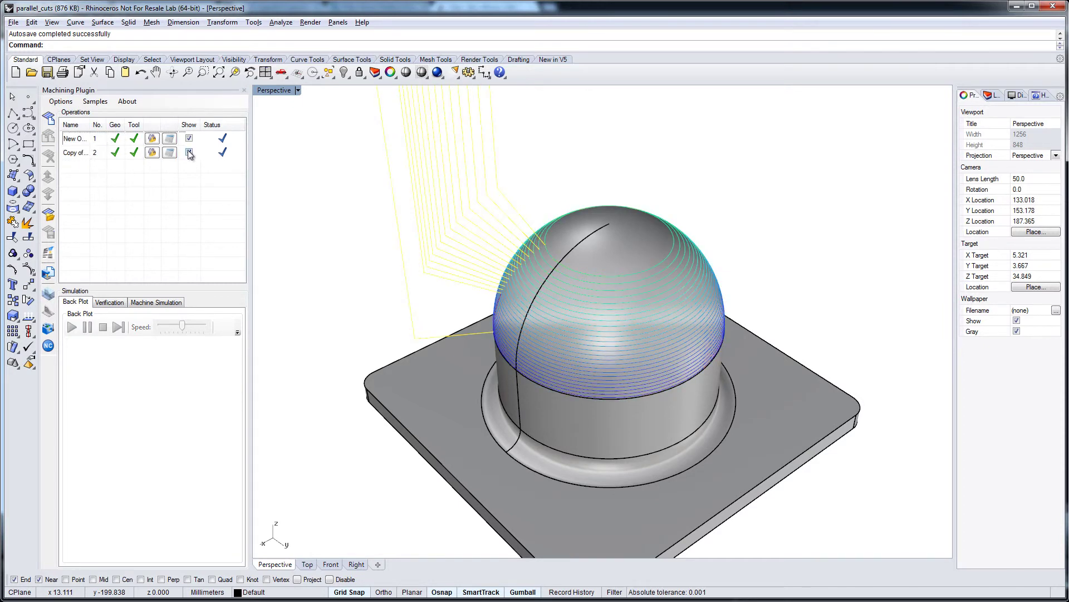
- Hide the link moves of the copied operation via Advanced > Hide Links
{"action": "right_click", "coordinate": [83, 154]}
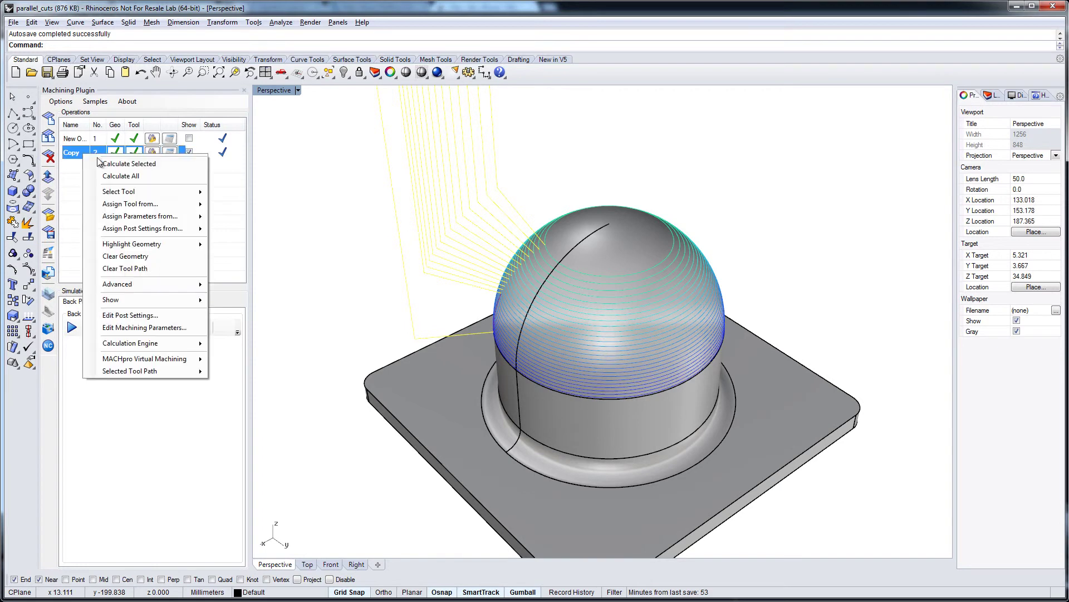
{"action": "mouse_move", "coordinate": [167, 284]}
{"action": "left_click", "coordinate": [244, 310]}
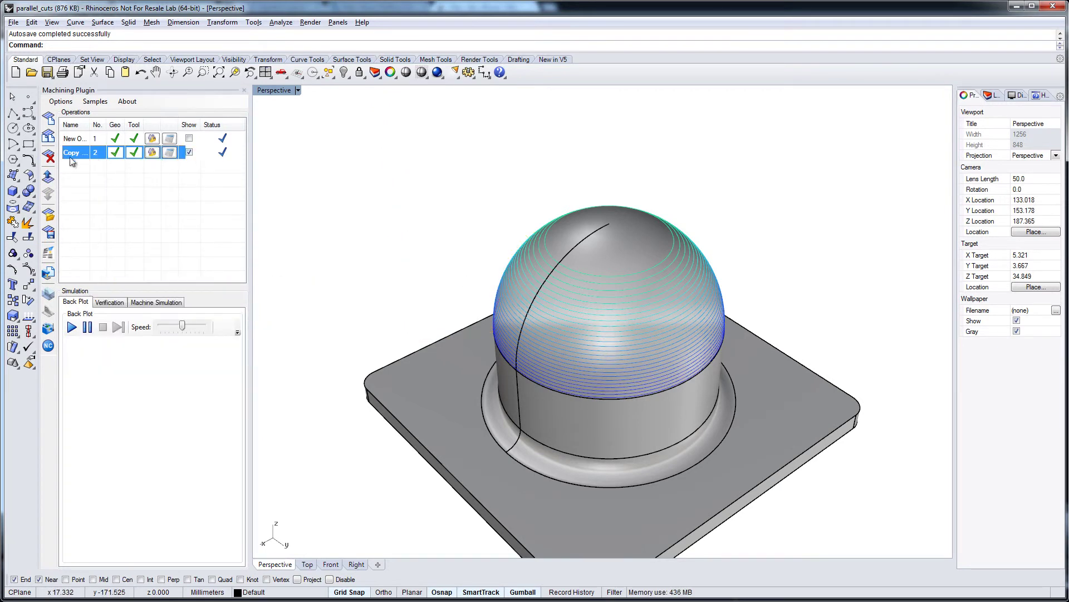
- Switch the copy to Parallel cuts with machining angle 0 in X,Y and 90 in Z
{"action": "left_click", "coordinate": [151, 153]}
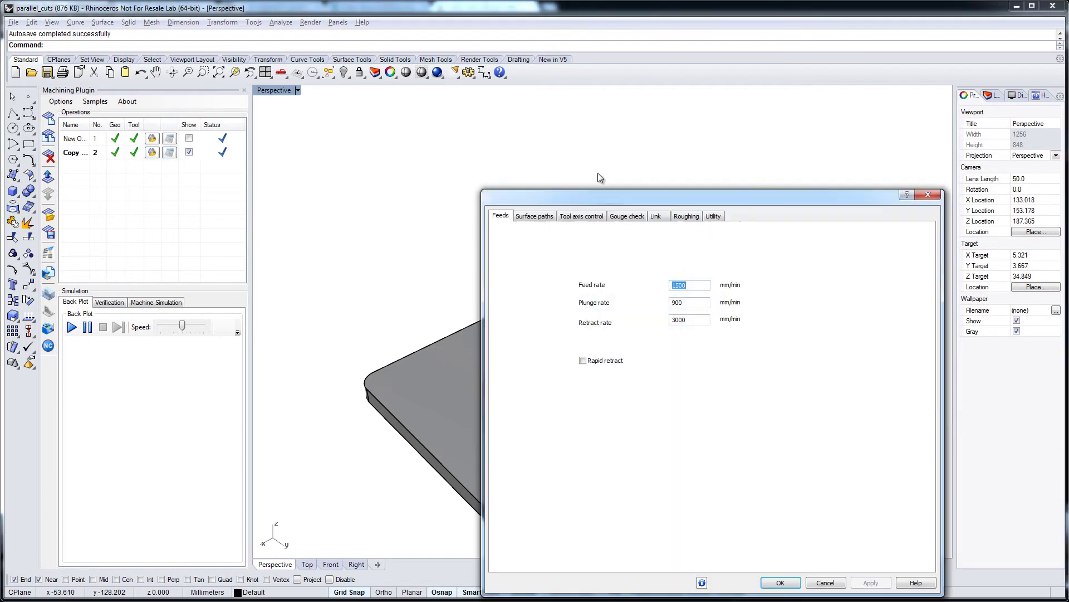
{"action": "left_click_drag", "start_coordinate": [633, 196], "coordinate": [252, 109]}
{"action": "left_click", "coordinate": [615, 108]}
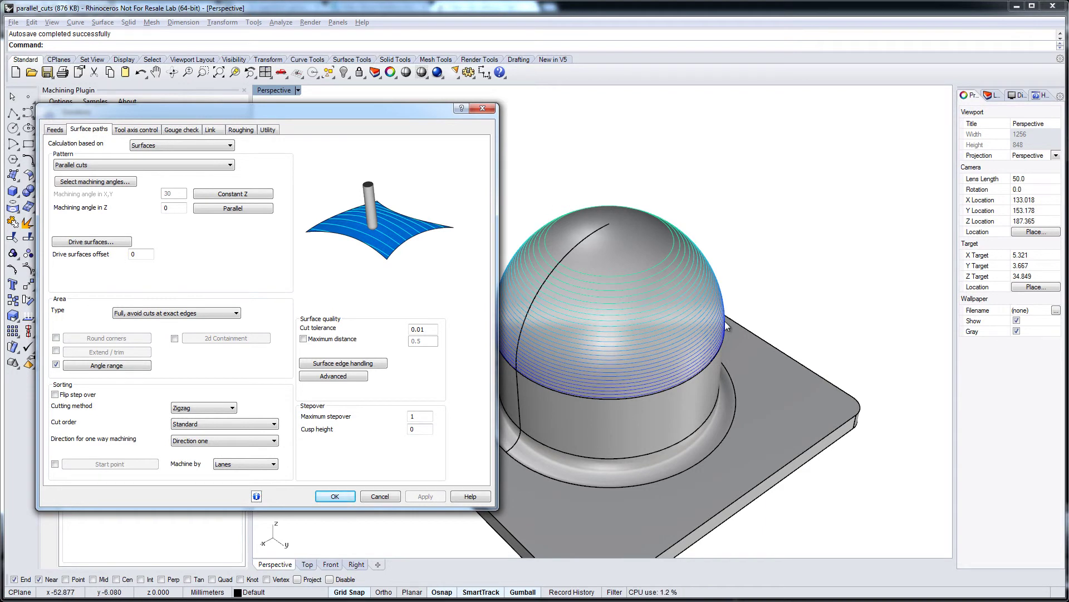
{"action": "left_click", "coordinate": [236, 210]}
{"action": "double_click", "coordinate": [180, 194]}
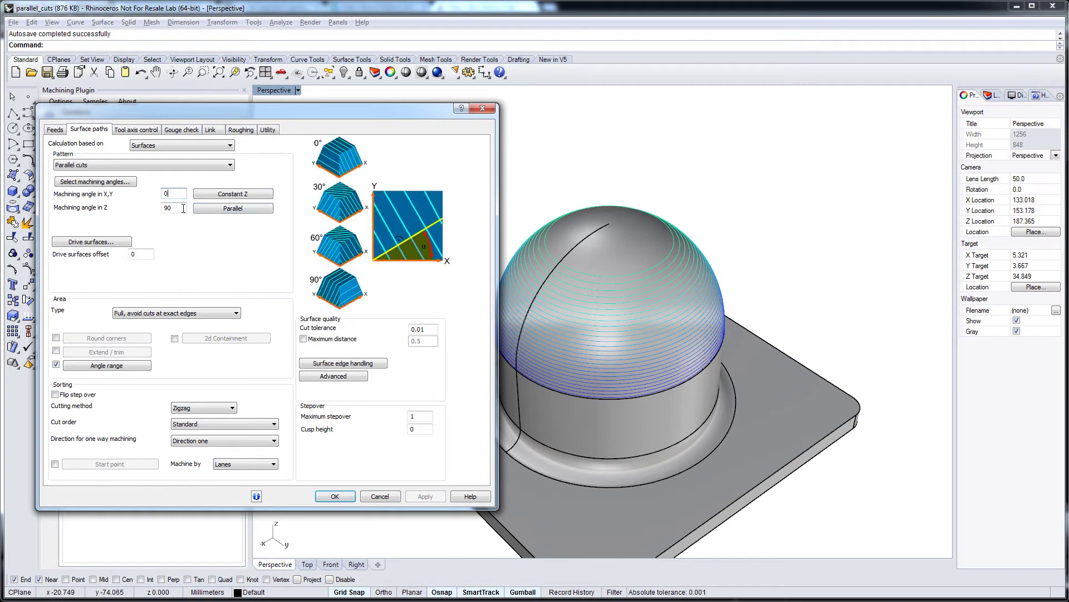
{"action": "double_click", "coordinate": [180, 208]}
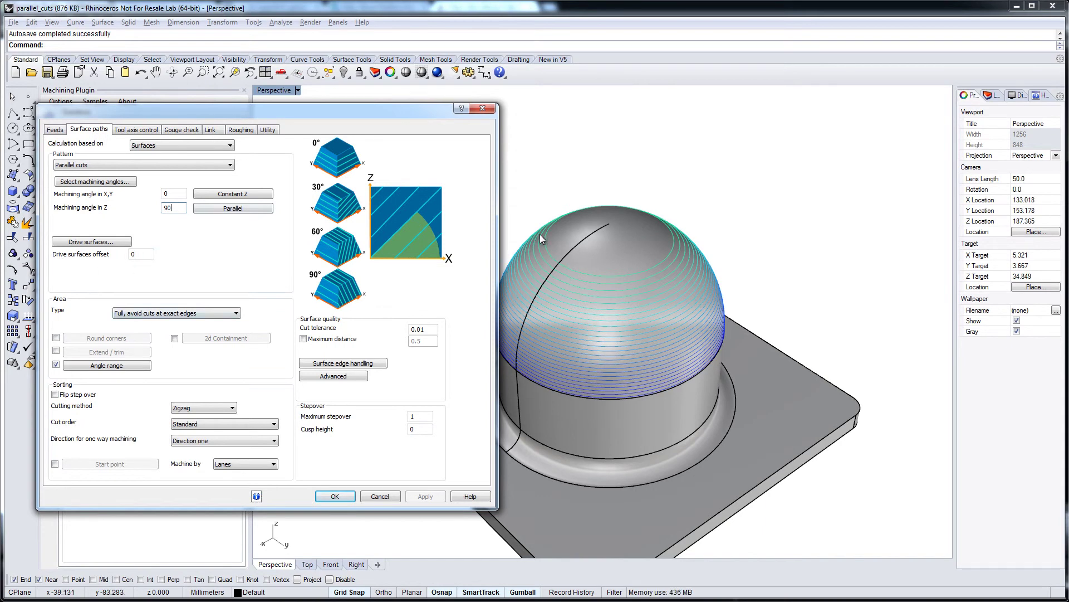
- Make the copy machine between slope angles 0–30° and accept its settings
{"action": "left_click", "coordinate": [105, 369]}
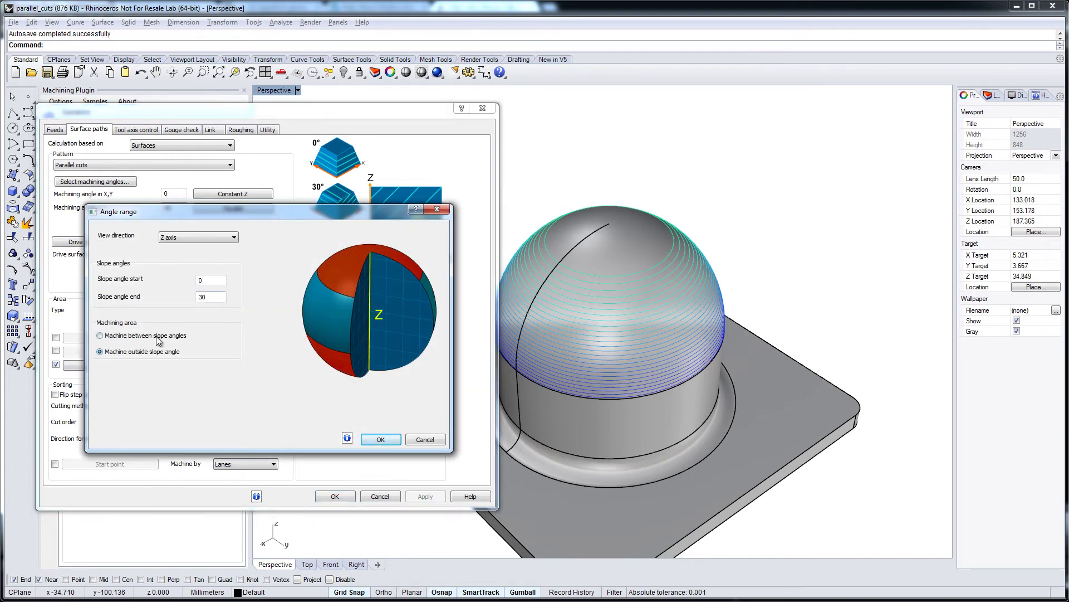
{"action": "left_click", "coordinate": [178, 336]}
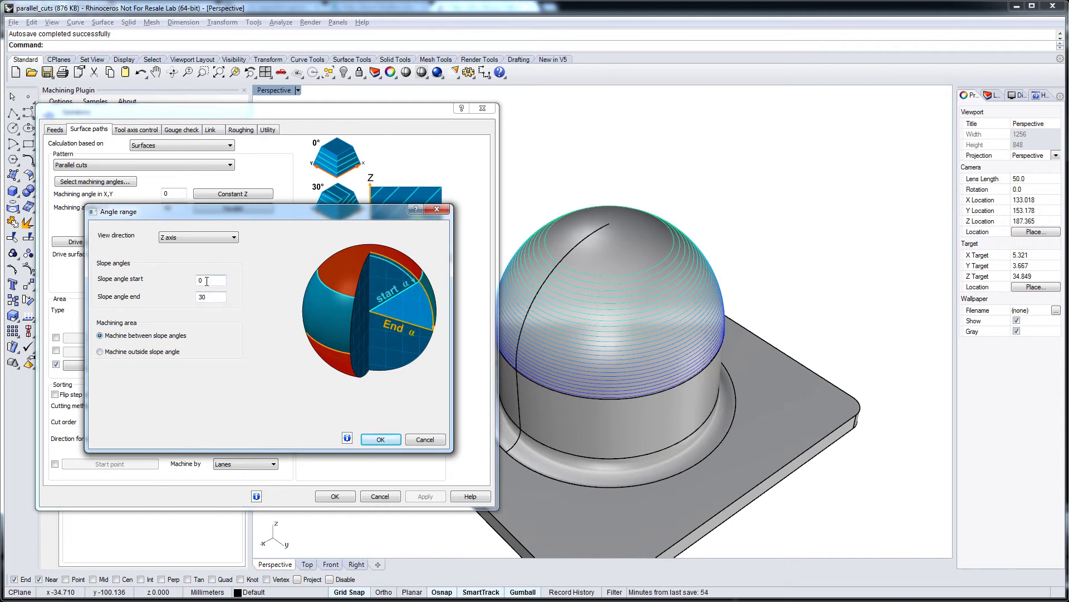
{"action": "left_click", "coordinate": [381, 440]}
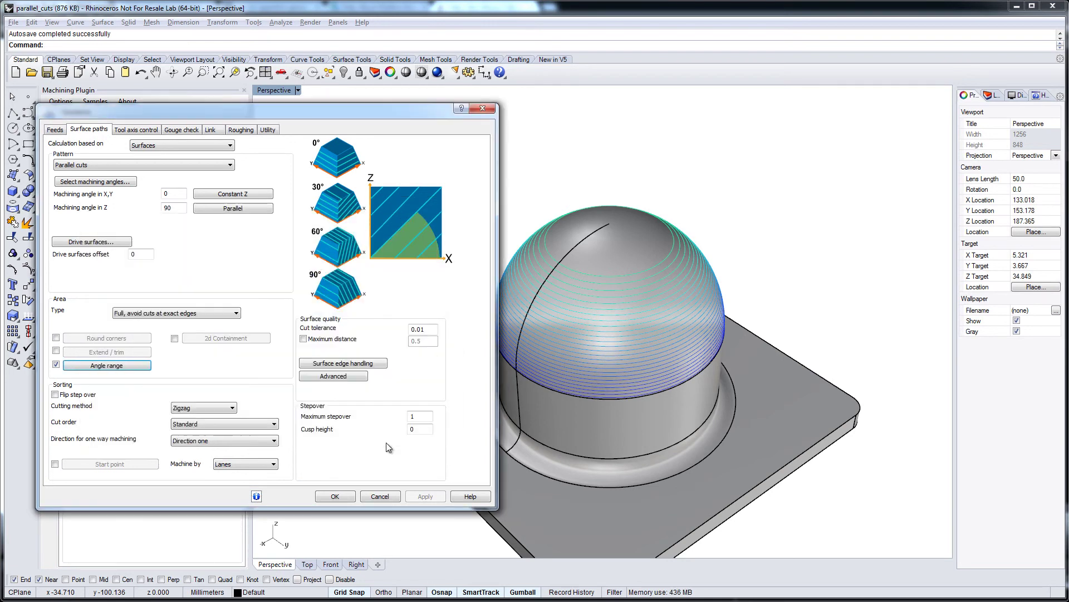
{"action": "left_click", "coordinate": [336, 496]}
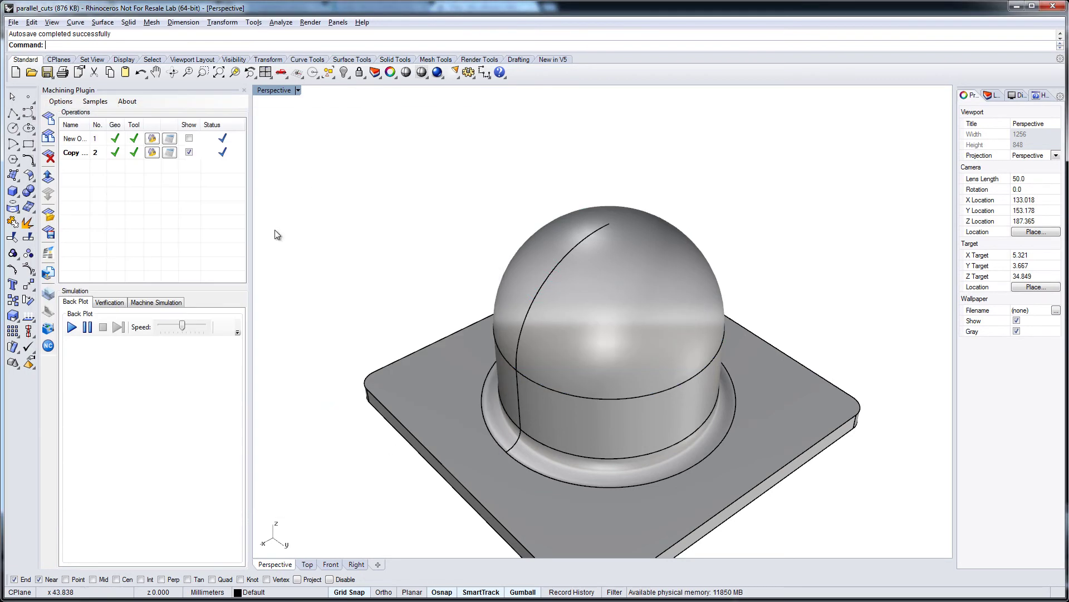
- Calculate the copy's parallel passes on the dome top and display them with the first operation's rings
{"action": "left_click", "coordinate": [170, 156]}
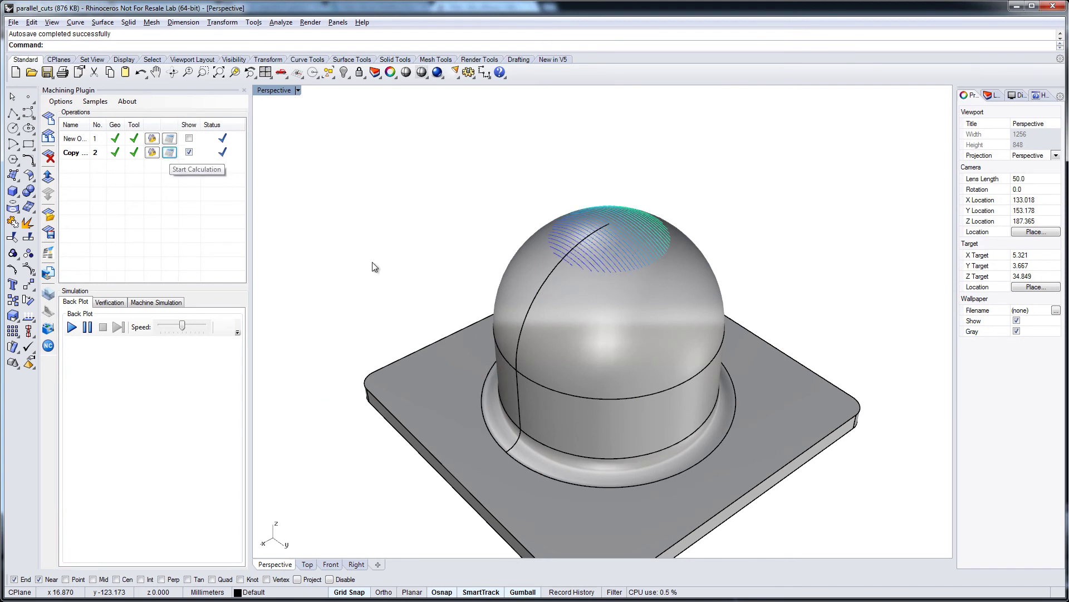
{"action": "right_click_drag", "start_coordinate": [509, 443], "coordinate": [632, 384]}
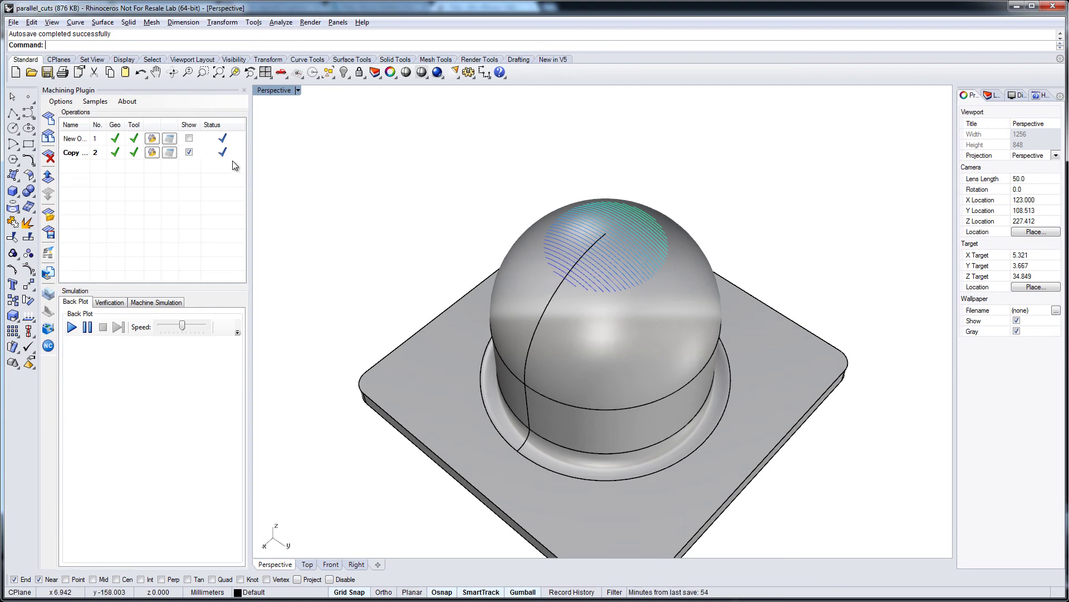
{"action": "left_click", "coordinate": [189, 138]}
{"action": "right_click_drag", "start_coordinate": [748, 409], "coordinate": [548, 435]}
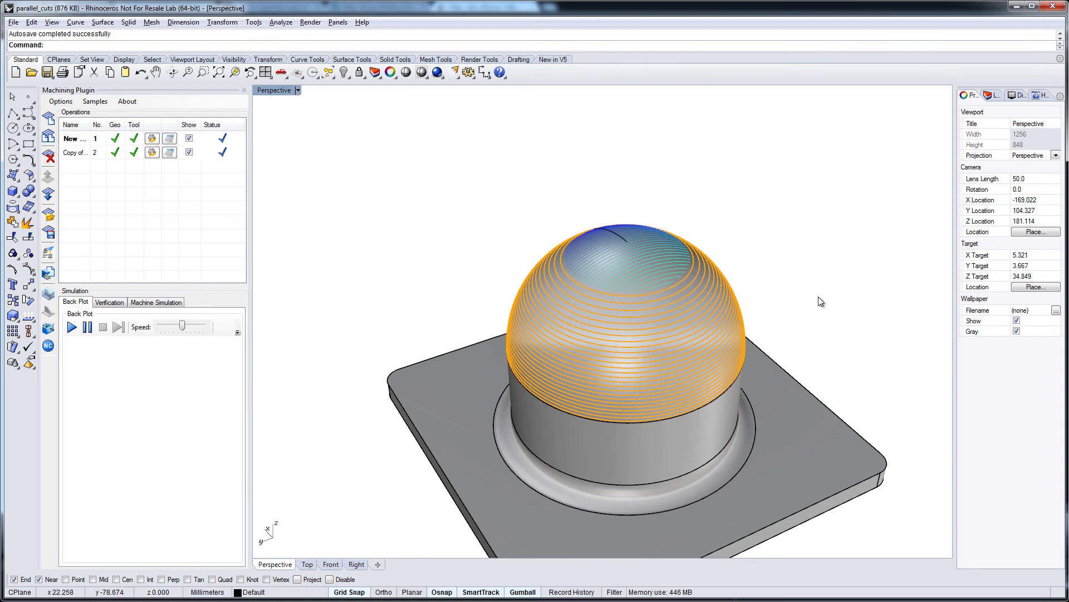
{"action": "right_click_drag", "start_coordinate": [574, 400], "coordinate": [750, 397]}
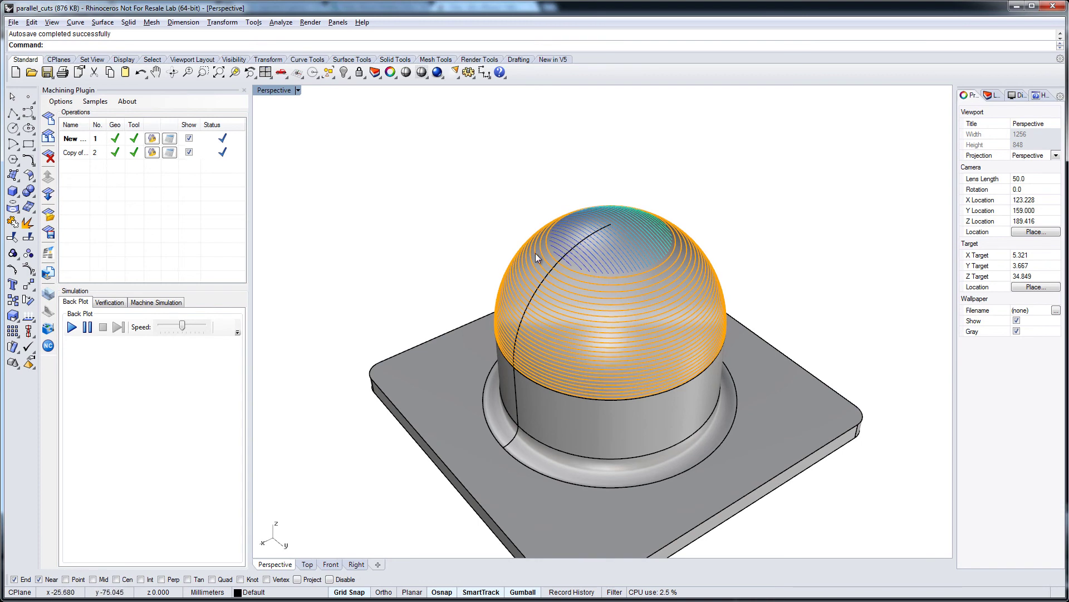
{"action": "right_click_drag", "start_coordinate": [604, 257], "coordinate": [666, 219]}
{"action": "right_click_drag", "start_coordinate": [658, 280], "coordinate": [590, 311]}
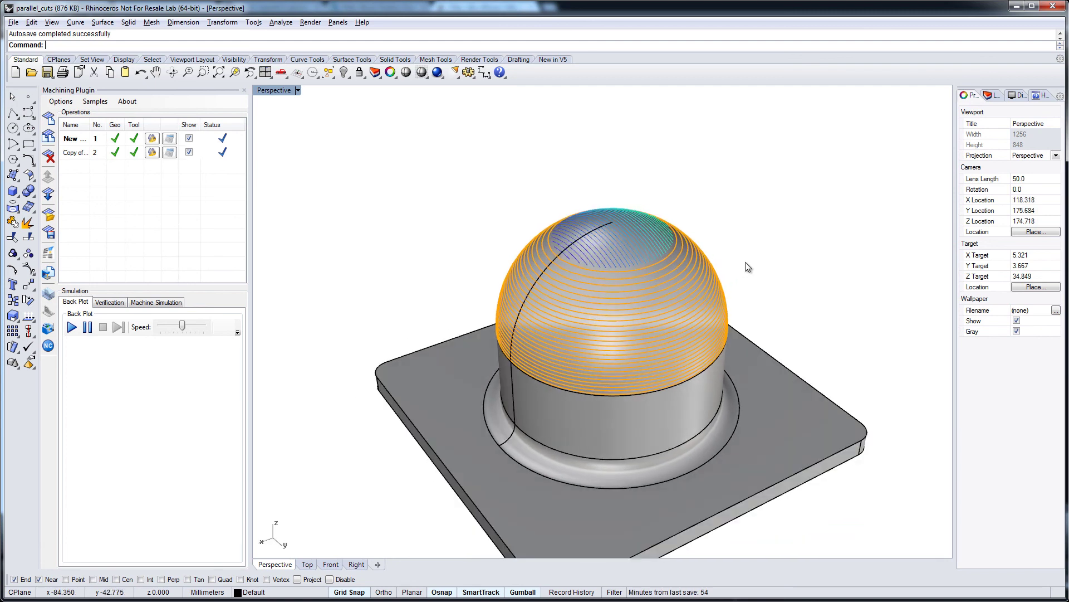